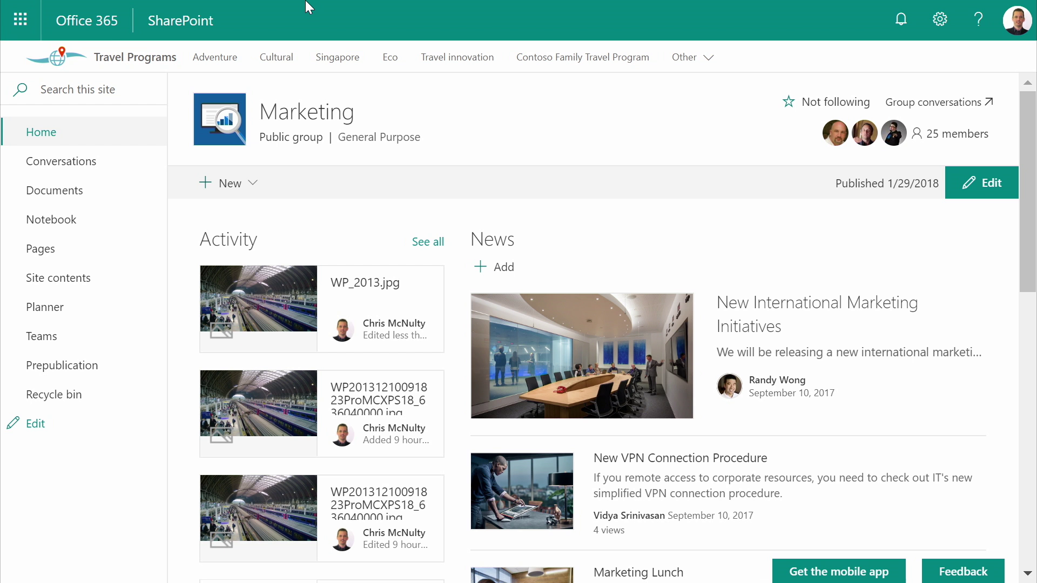
# - Start the Request sign-off flow for Branding Elements.pptx from the Marketing Documents library
pyautogui.click(44, 197)
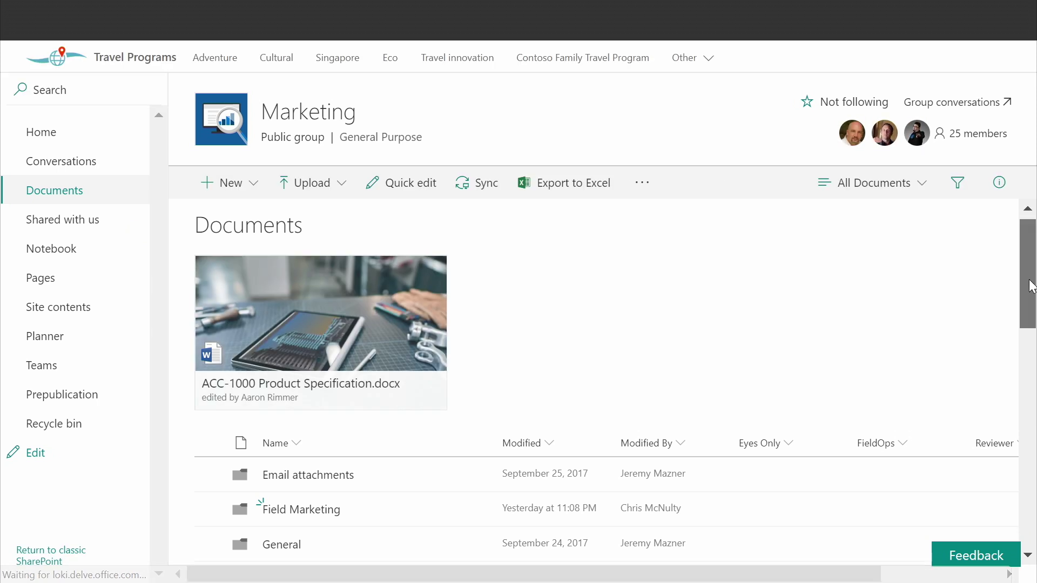
pyautogui.scroll(-5, 1032, 287)
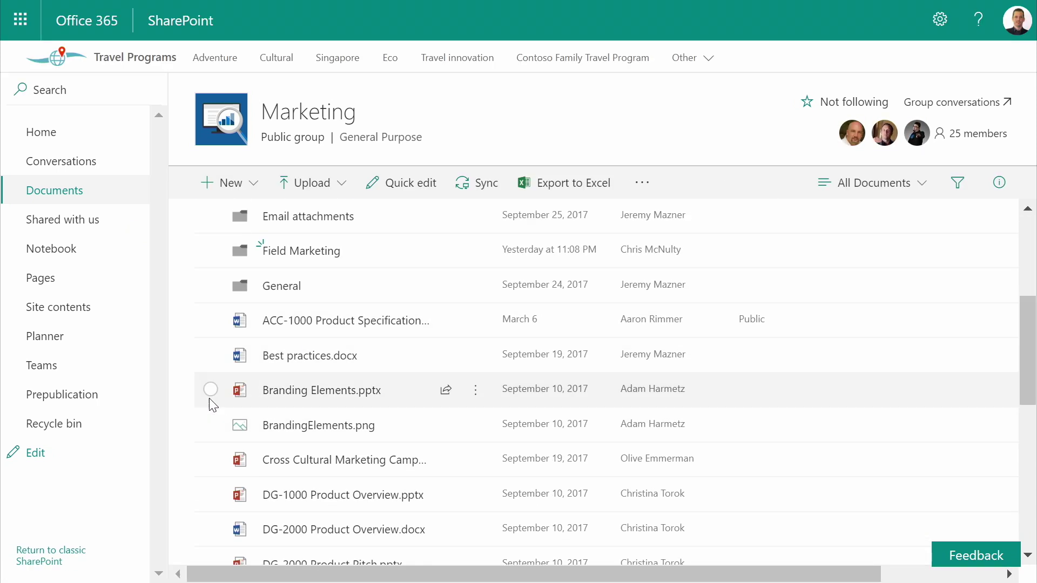
pyautogui.click(210, 390)
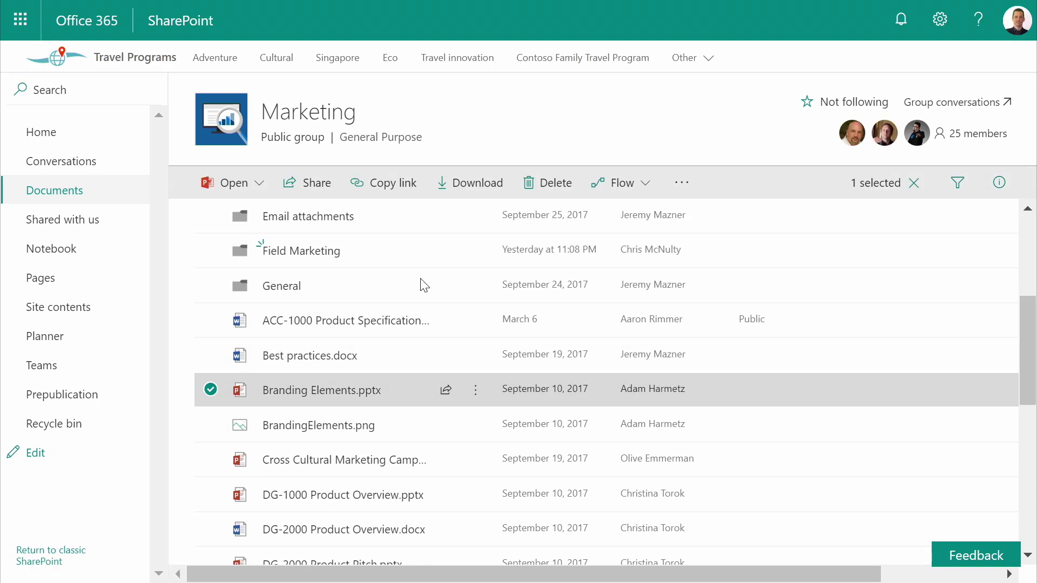
pyautogui.click(655, 186)
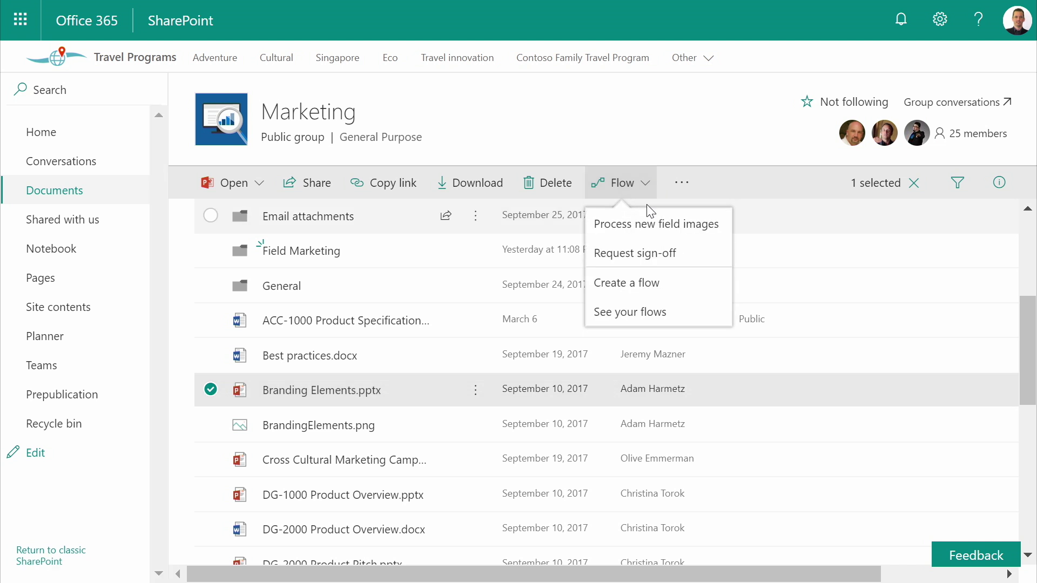
pyautogui.click(641, 256)
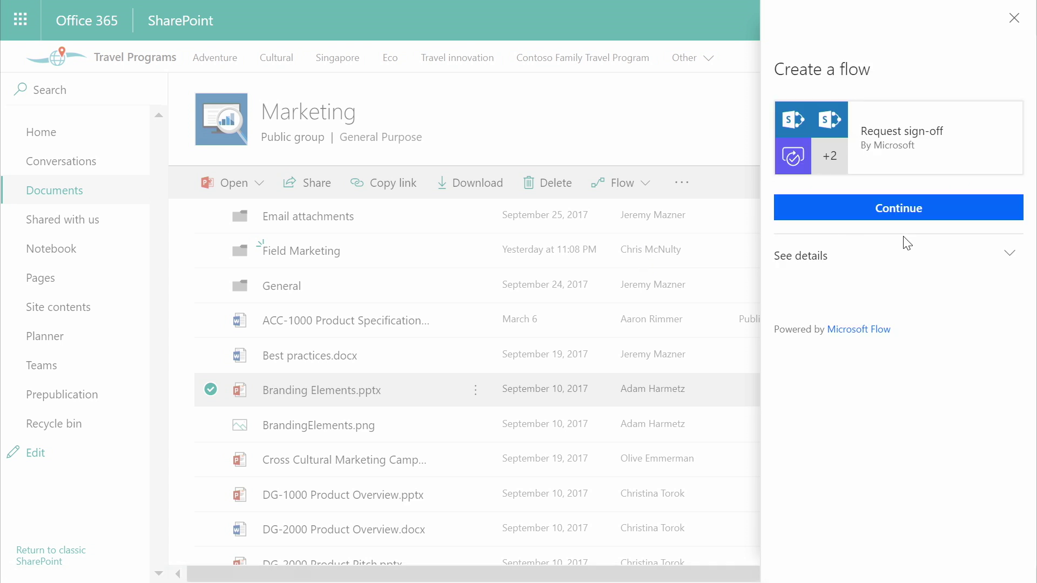
# - Send the sign-off request to the suggested colleague with the message 'I think we're ready...'
pyautogui.click(897, 206)
pyautogui.click(876, 213)
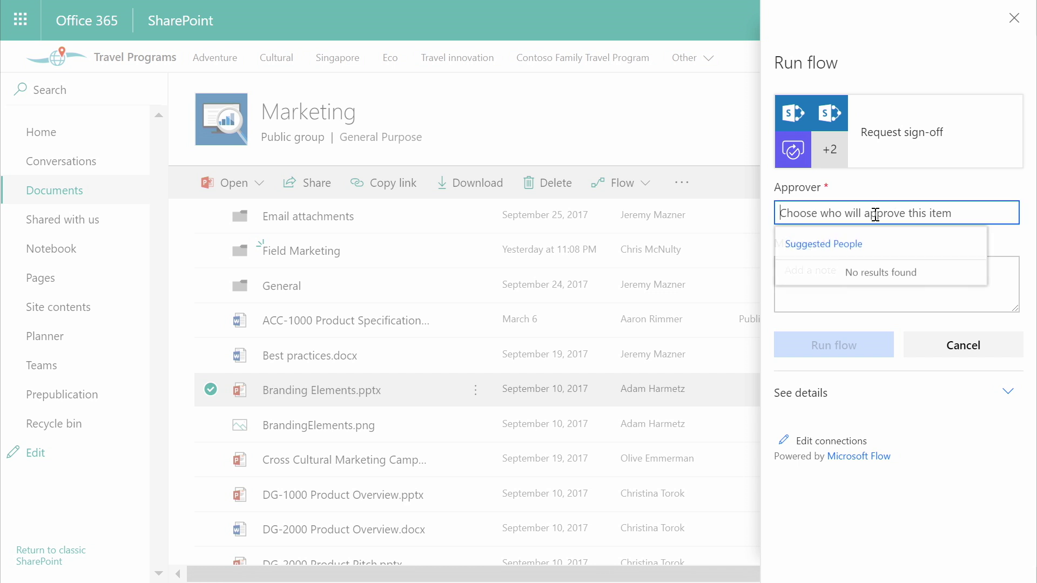
pyautogui.write('Dank')
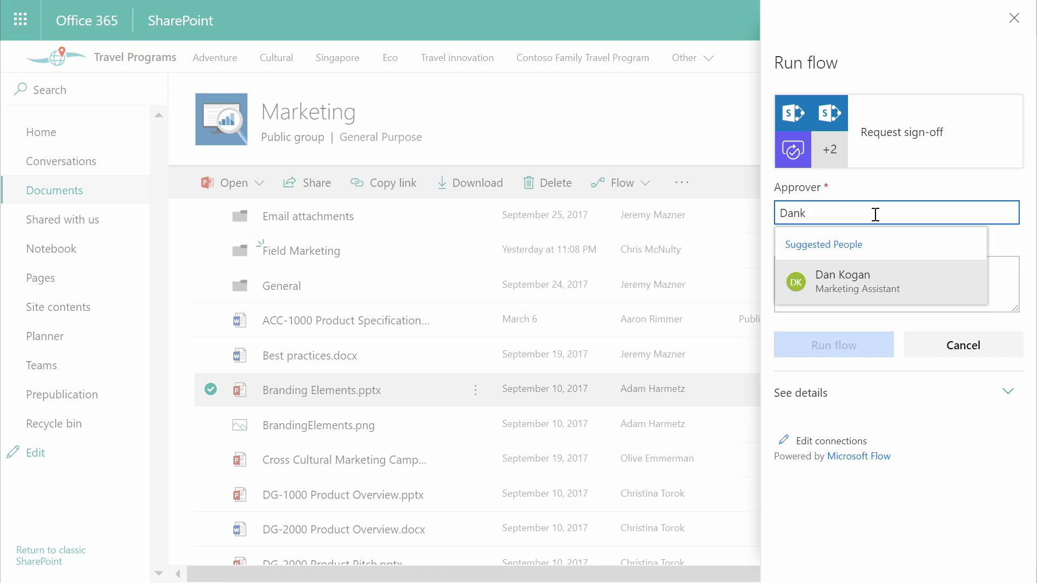
pyautogui.click(843, 298)
pyautogui.click(848, 299)
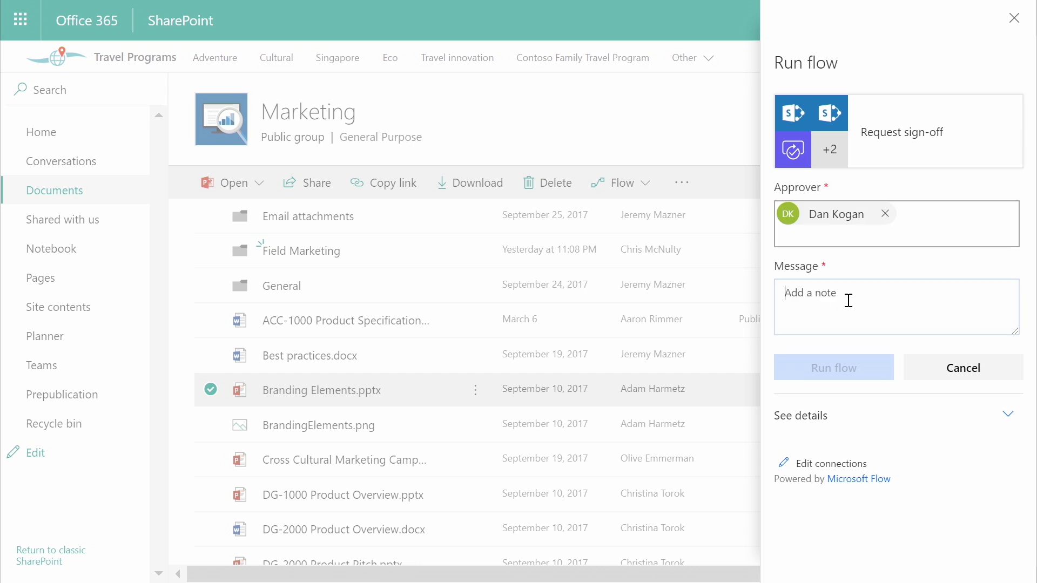
pyautogui.write('I')
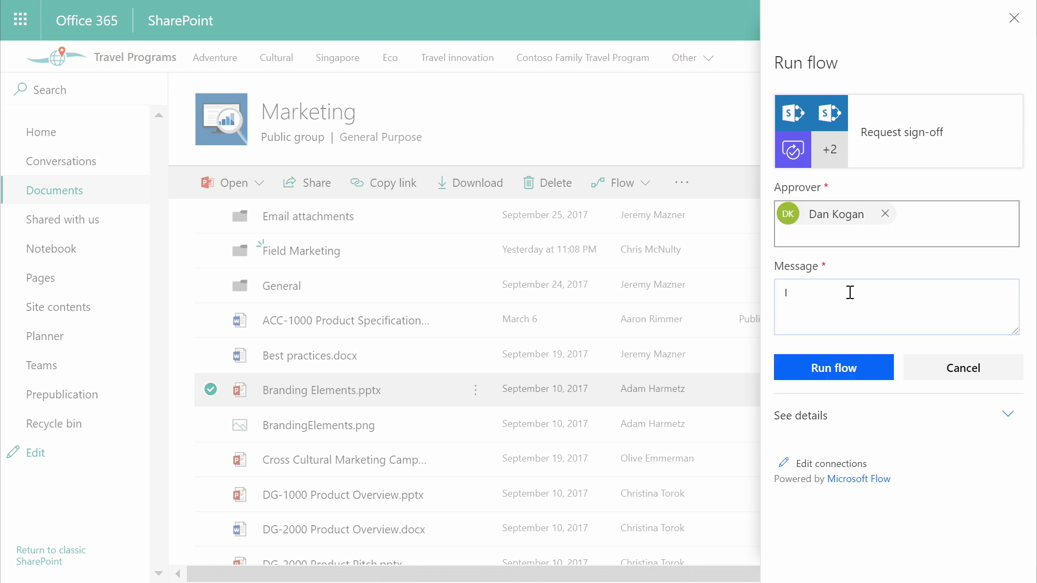
pyautogui.write(" think we're ready...")
pyautogui.click(859, 370)
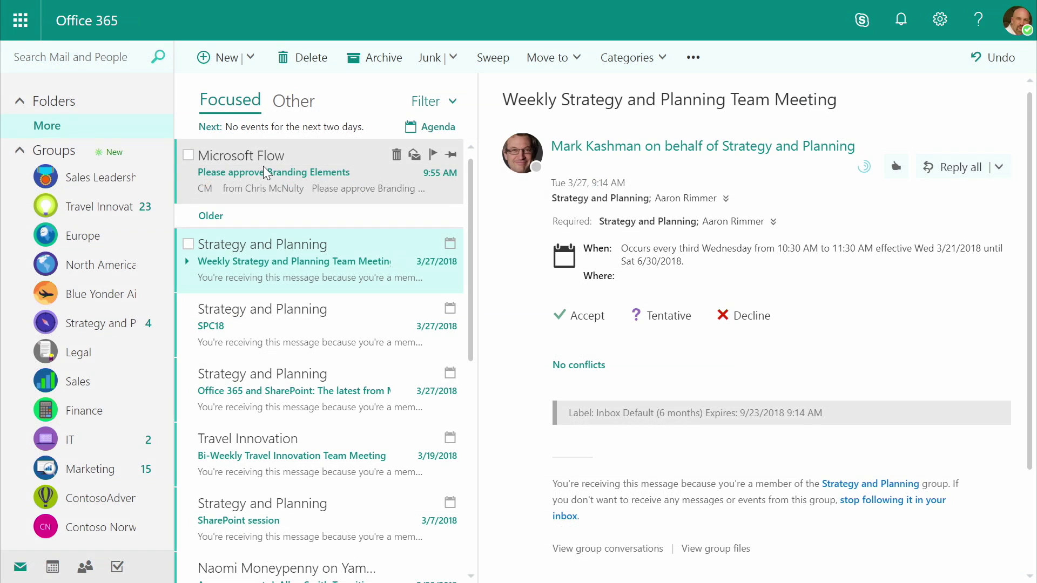
# - Approve the 'Please approve Branding Elements' e-mail request with the comment 'Looks good to me!'
pyautogui.click(263, 167)
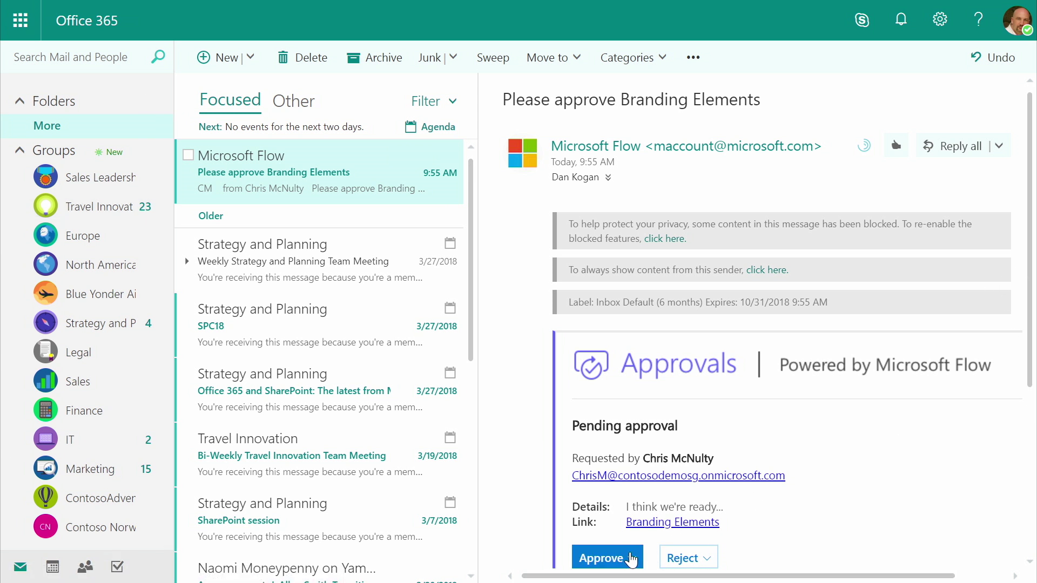
pyautogui.click(632, 560)
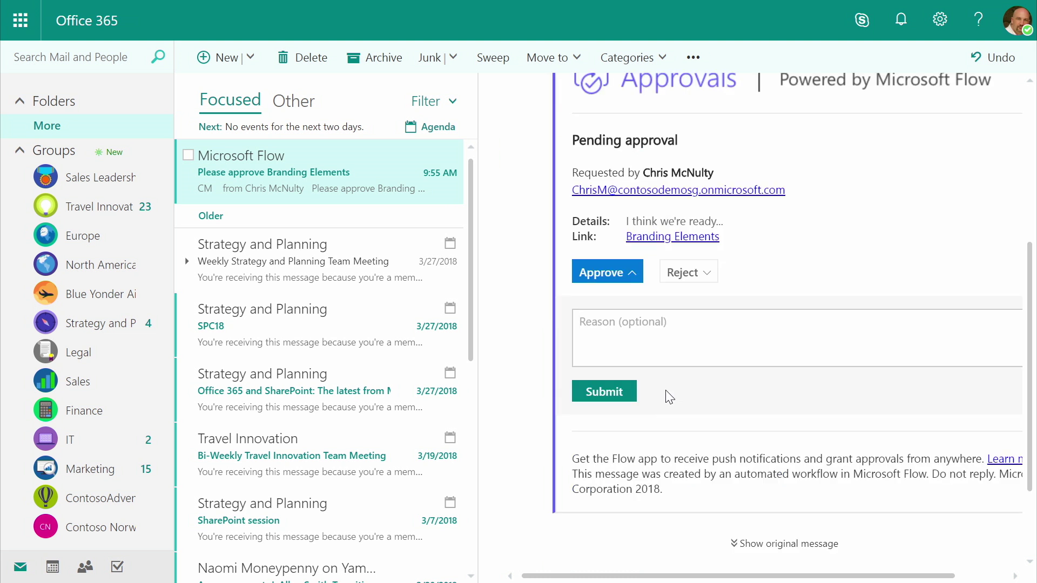
pyautogui.write('Looks good to me!')
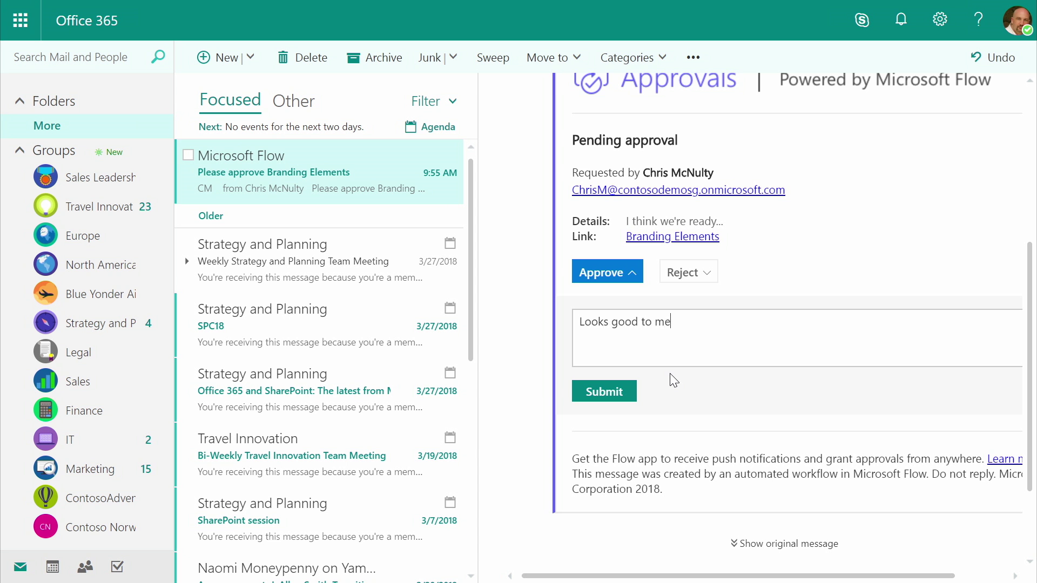
pyautogui.click(620, 397)
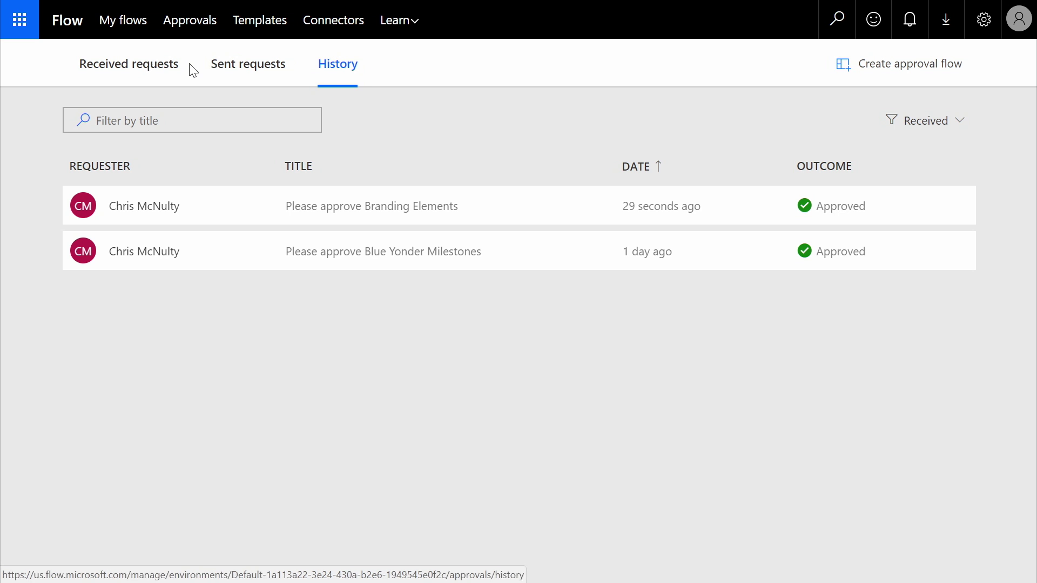
# - Review the Sent requests list, then the Received requests list in Flow Approvals
pyautogui.click(233, 70)
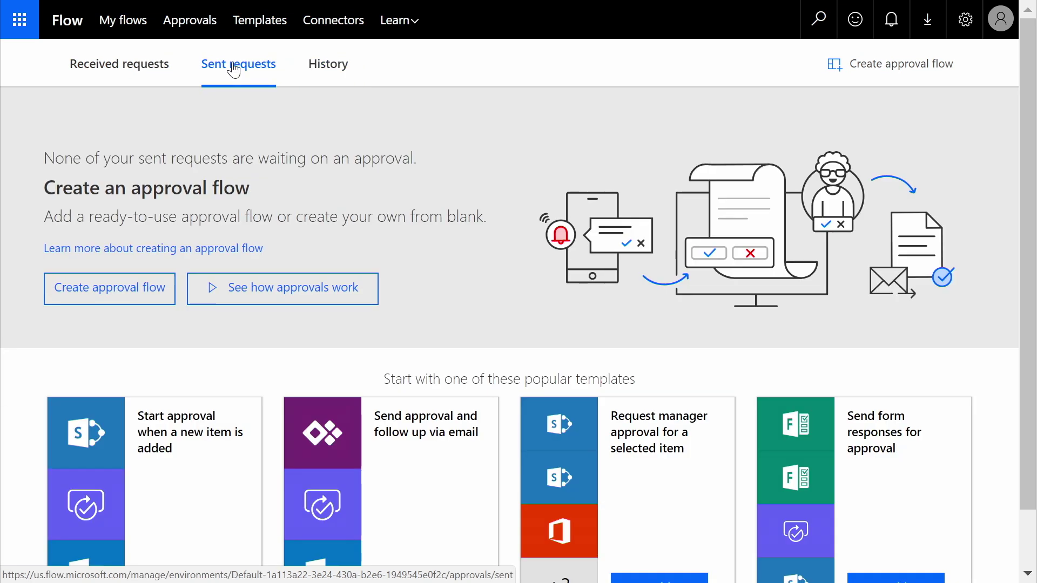
pyautogui.click(104, 77)
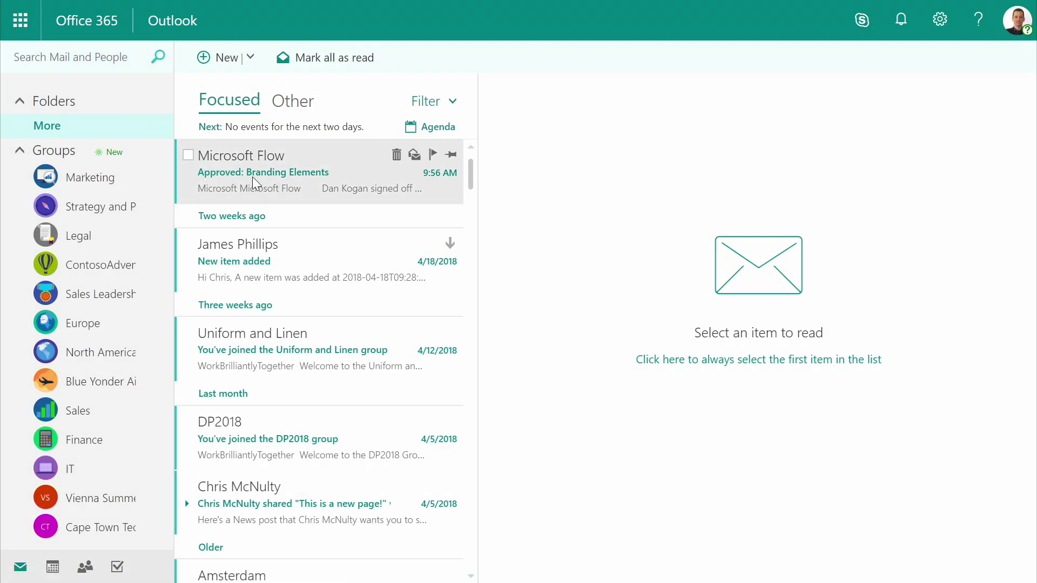
# - Read the 'Approved: Branding Elements' notification e-mail from Microsoft Flow
pyautogui.click(252, 177)
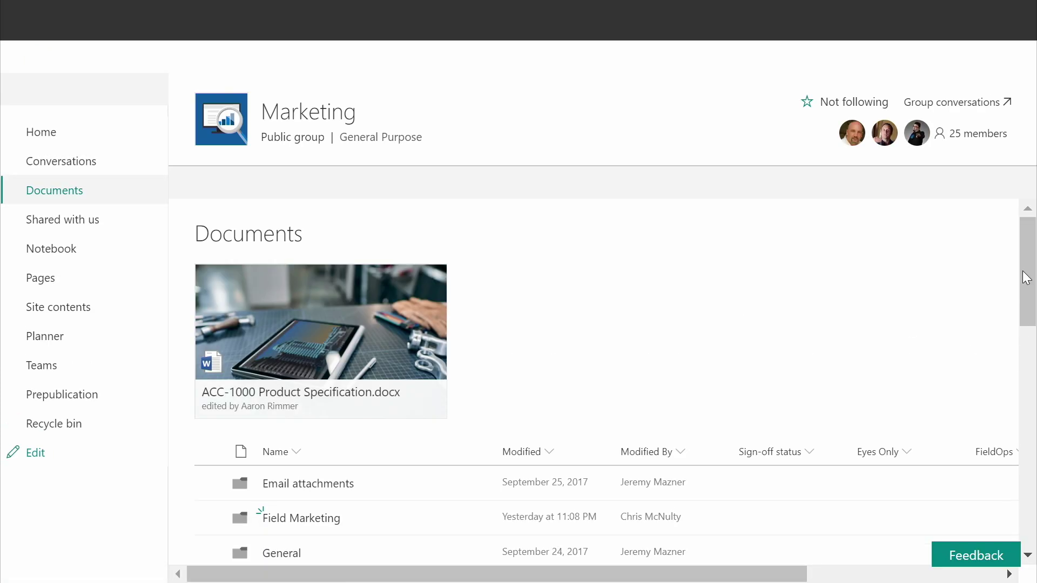
# - Check Branding Elements.pptx shows Approved under Sign-off status, then select the Cross Cultural Marketing file
pyautogui.moveTo(1031, 283); pyautogui.dragTo(1031, 346)
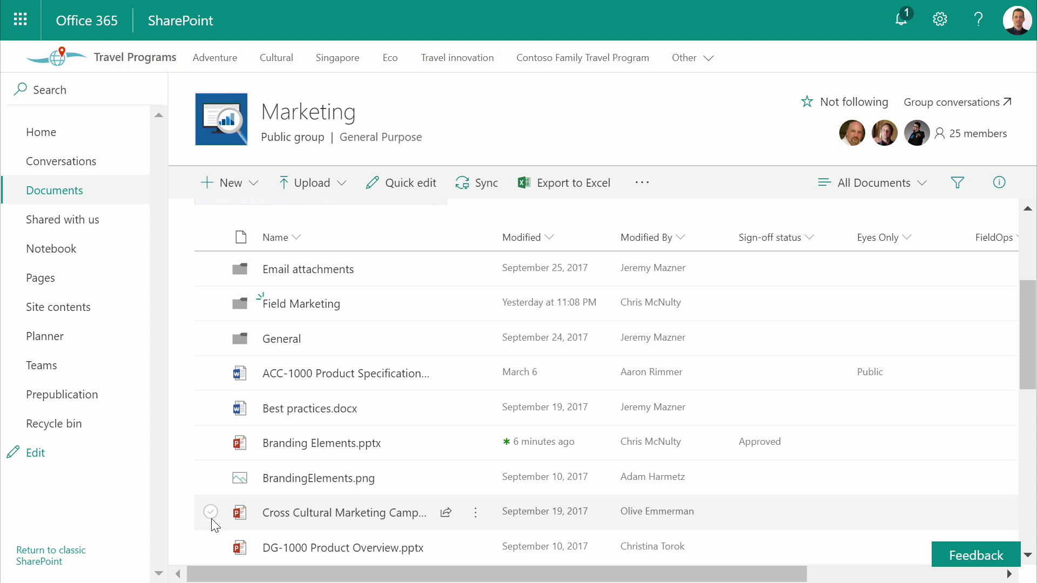
pyautogui.click(212, 519)
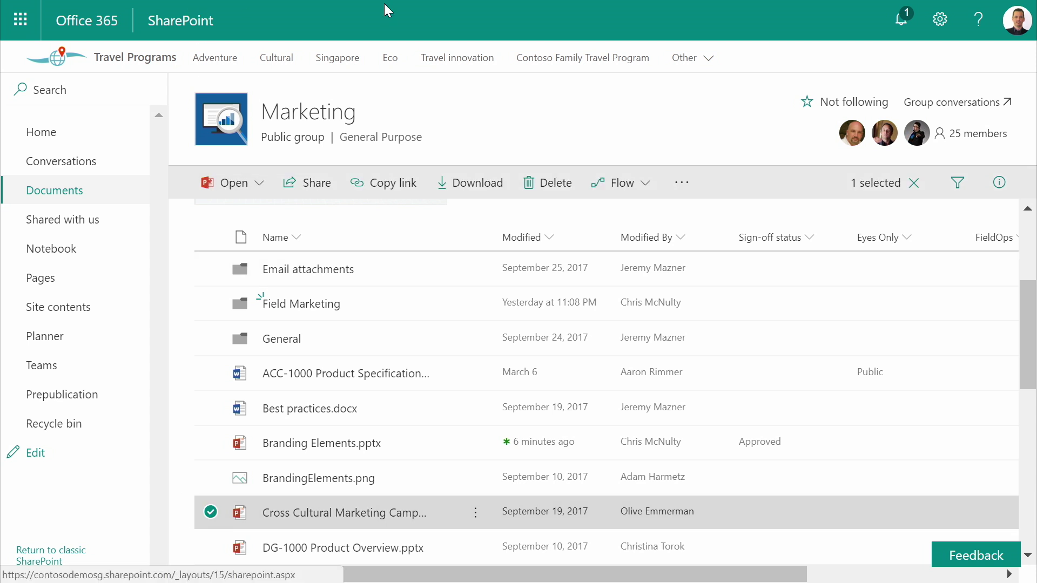
# - From the Flow menu's Create a flow panel, expand to the full SharePoint template gallery
pyautogui.click(647, 193)
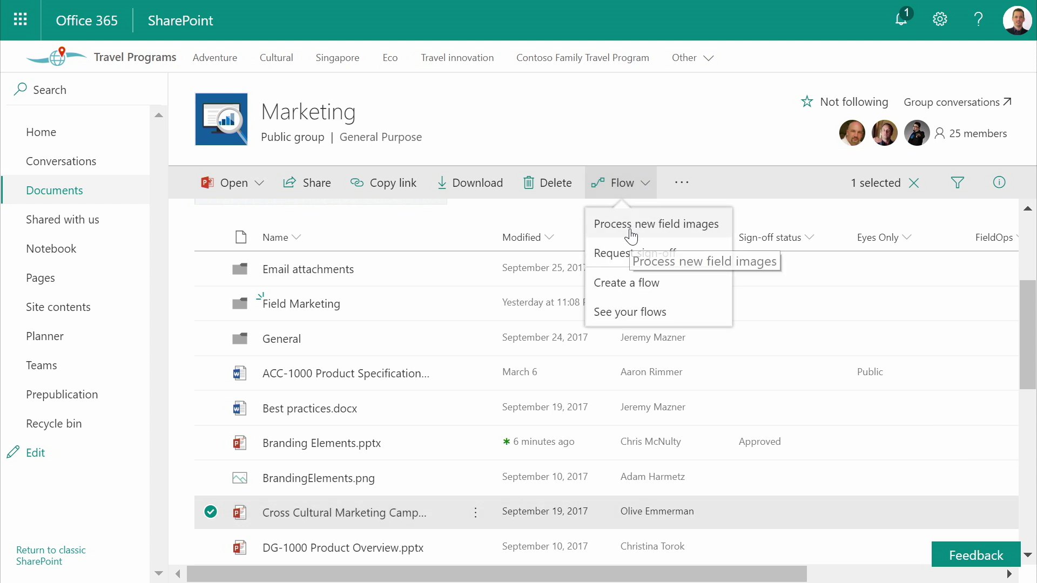
pyautogui.click(619, 294)
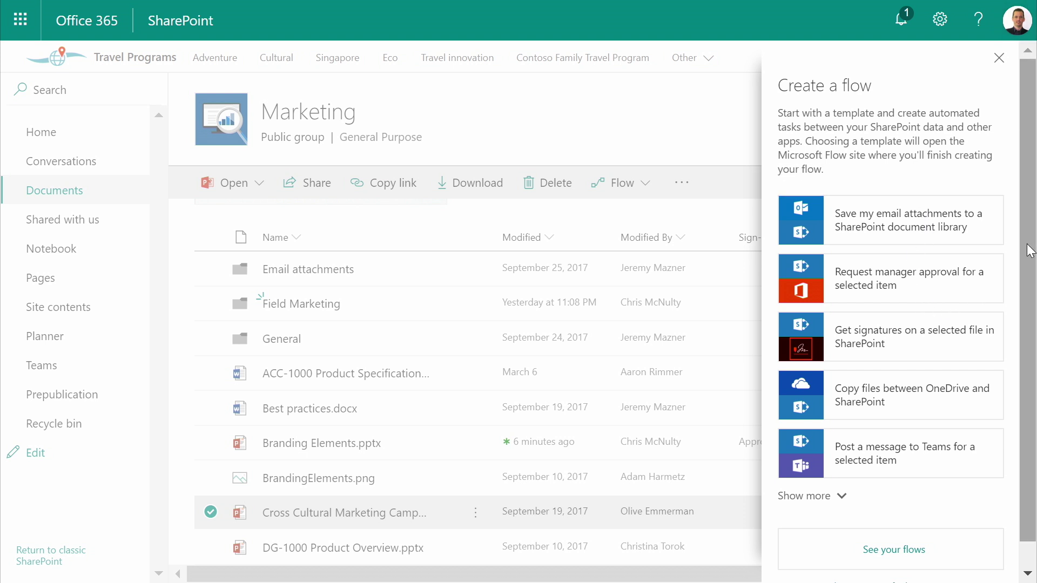
pyautogui.scroll(-1, 1021, 259)
pyautogui.click(810, 473)
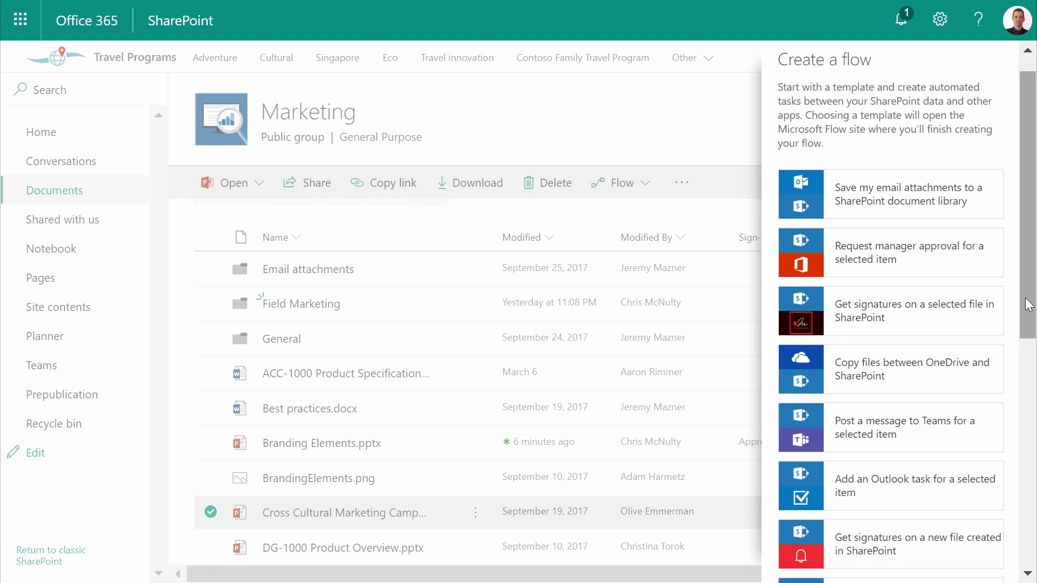
pyautogui.moveTo(1028, 305); pyautogui.dragTo(1028, 532)
pyautogui.click(903, 458)
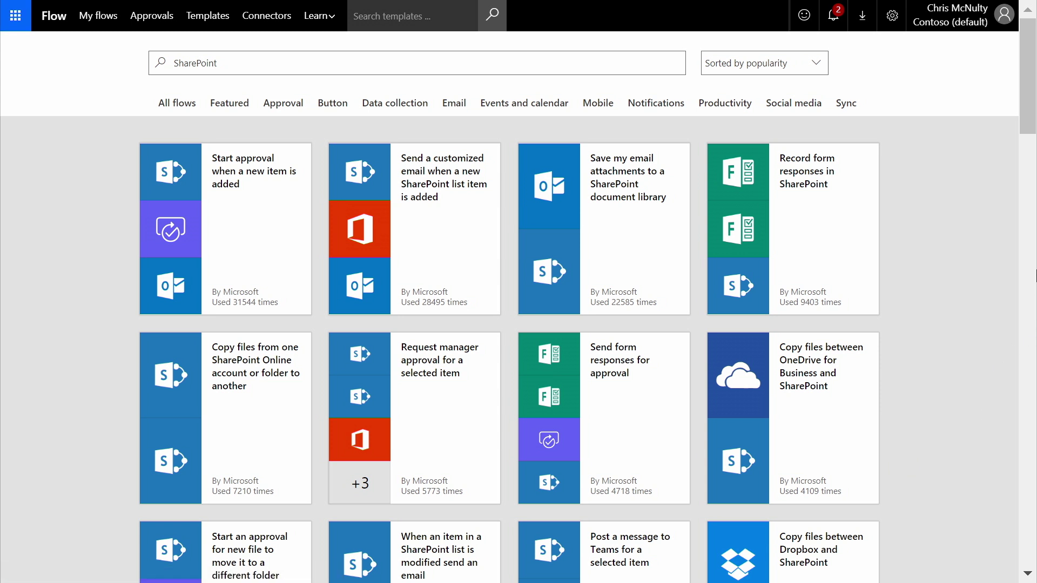
# - Browse the Connectors catalogue, then switch to the My flows list
pyautogui.moveTo(1028, 101); pyautogui.dragTo(1034, 40)
pyautogui.click(267, 16)
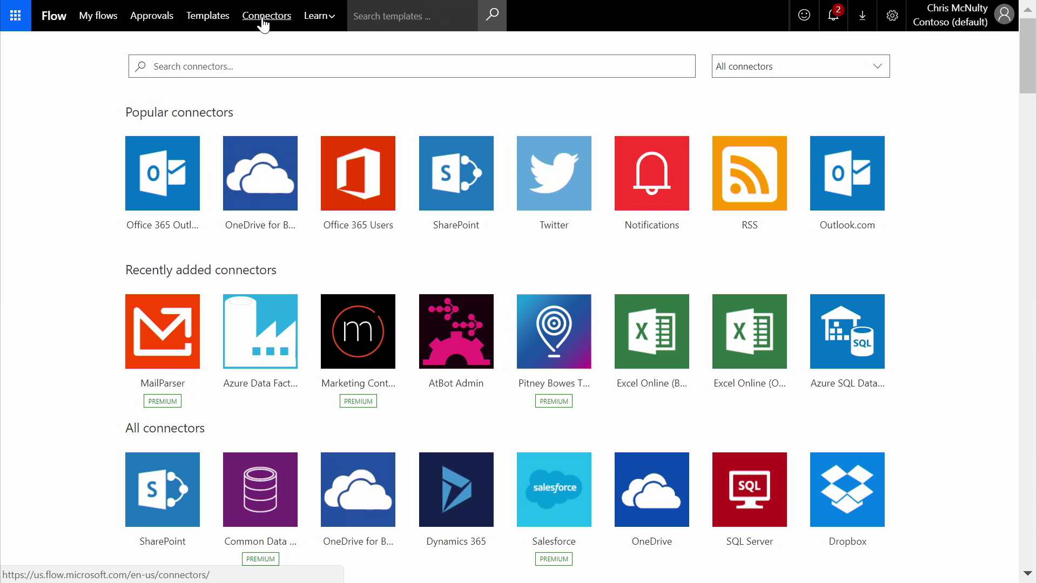
pyautogui.click(102, 20)
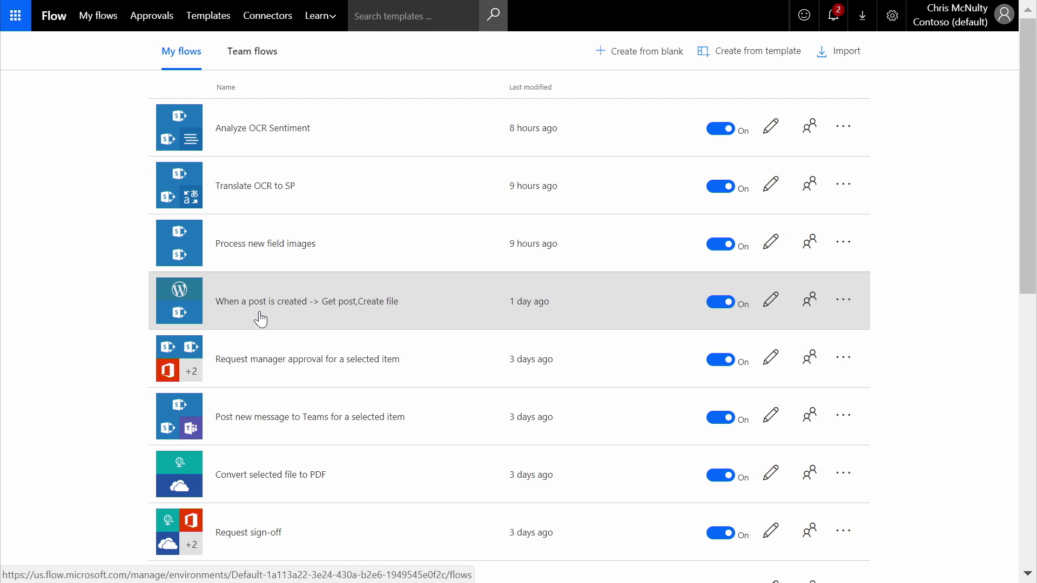
# - Open the WordPress post flow in the editor and expand its Create file step
pyautogui.click(258, 316)
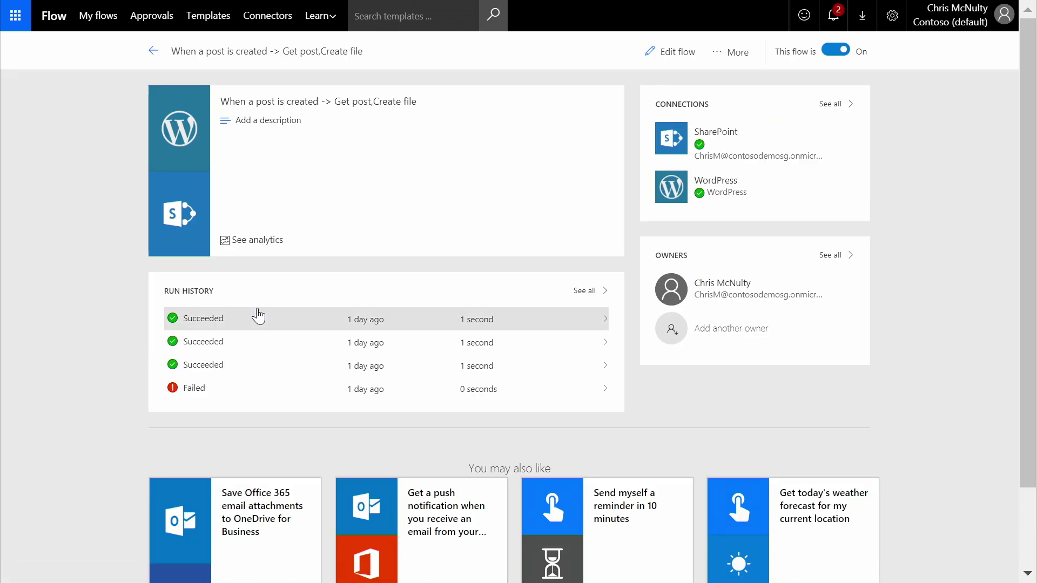
pyautogui.click(679, 65)
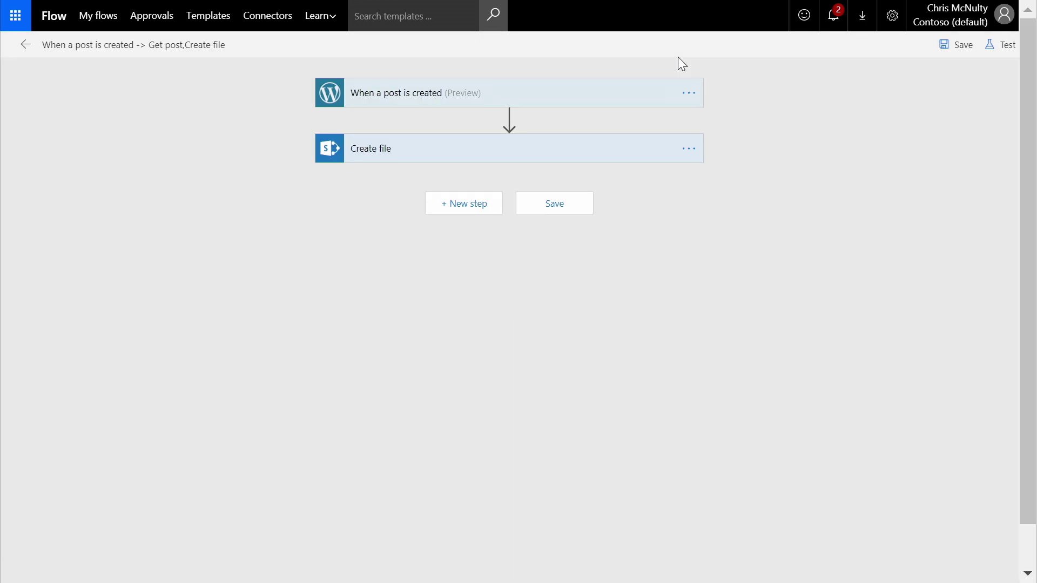
pyautogui.click(473, 151)
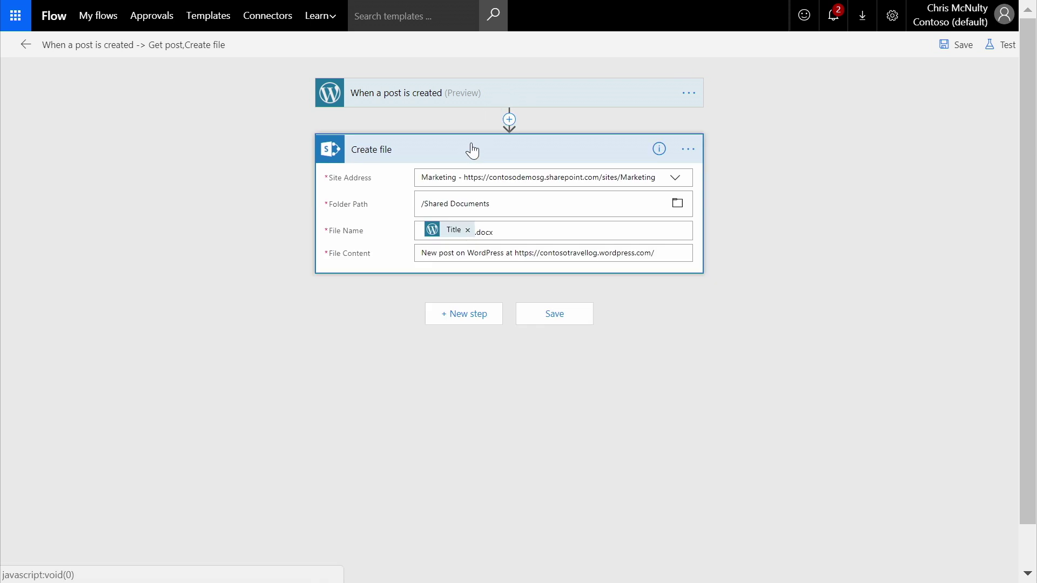